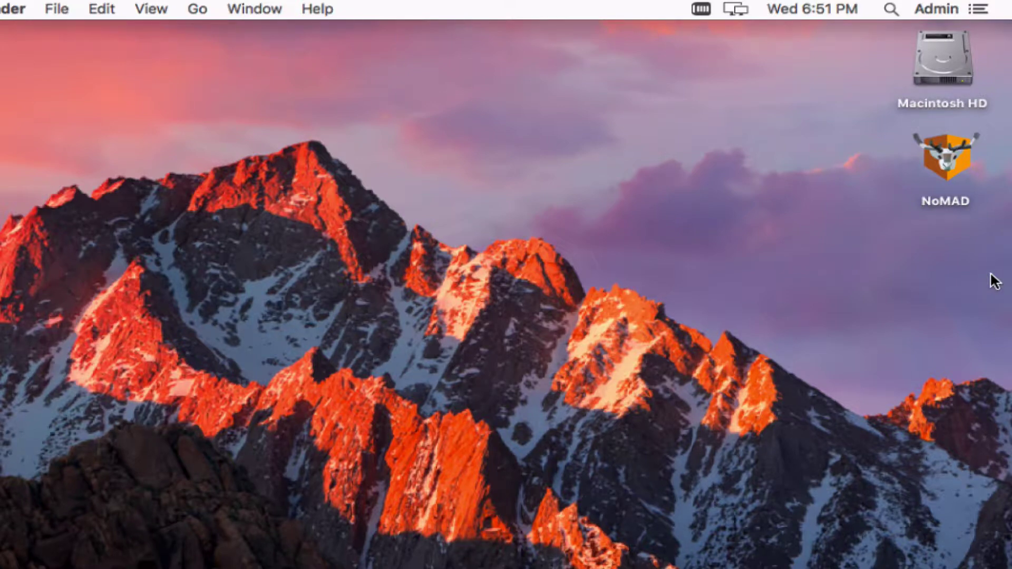
- Select the NoMAD application icon on the desktop
left_click(947, 146)
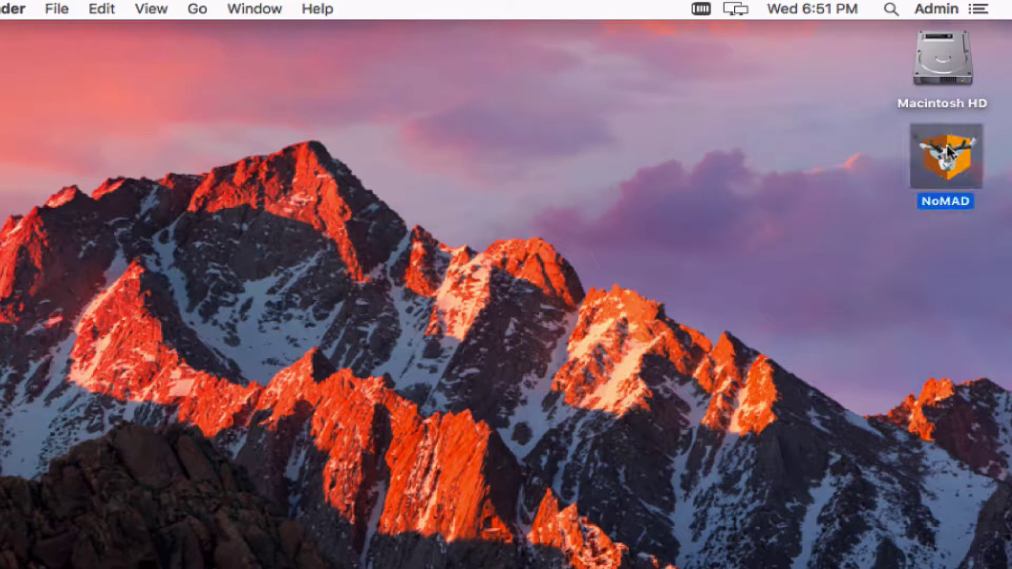
- Launch NoMAD from the desktop so its version 2.0.1 Welcome window appears
double_click(946, 158)
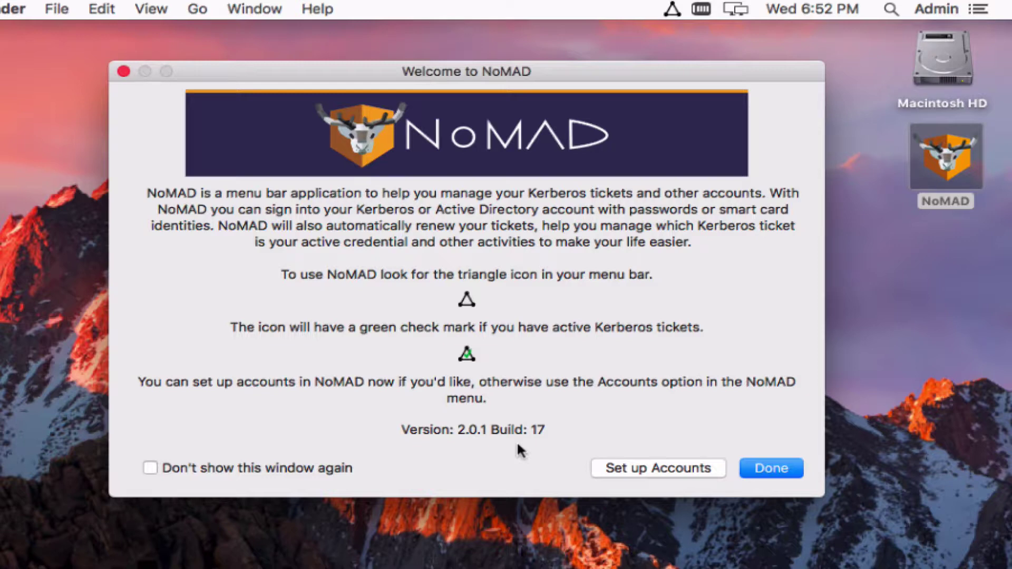
- Add a NOMAD.TEST principal and an EXAMPLE.NOMAD principal in the Accounts window, without certificates
left_click(658, 467)
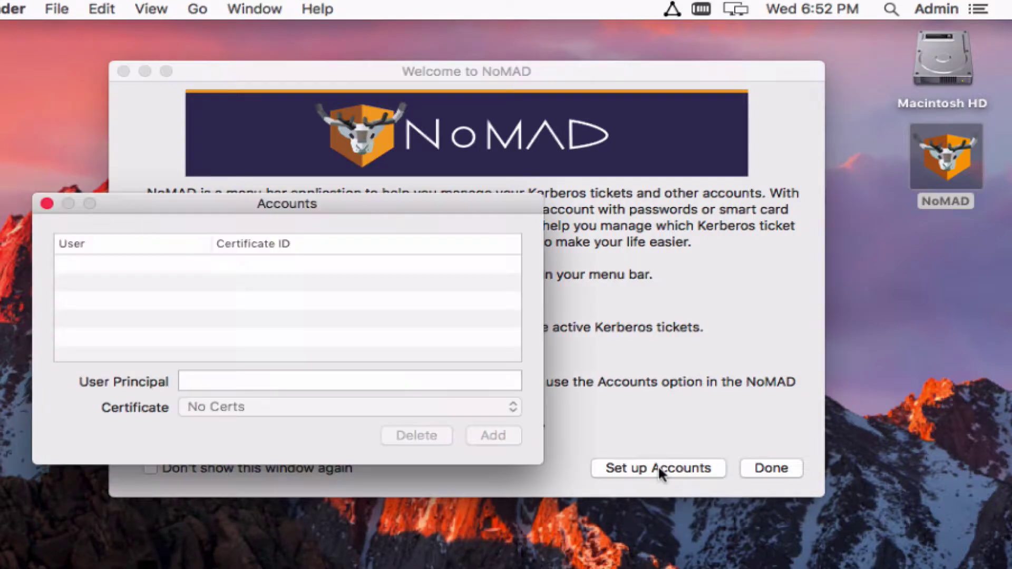
left_click_drag(440, 213, 511, 214)
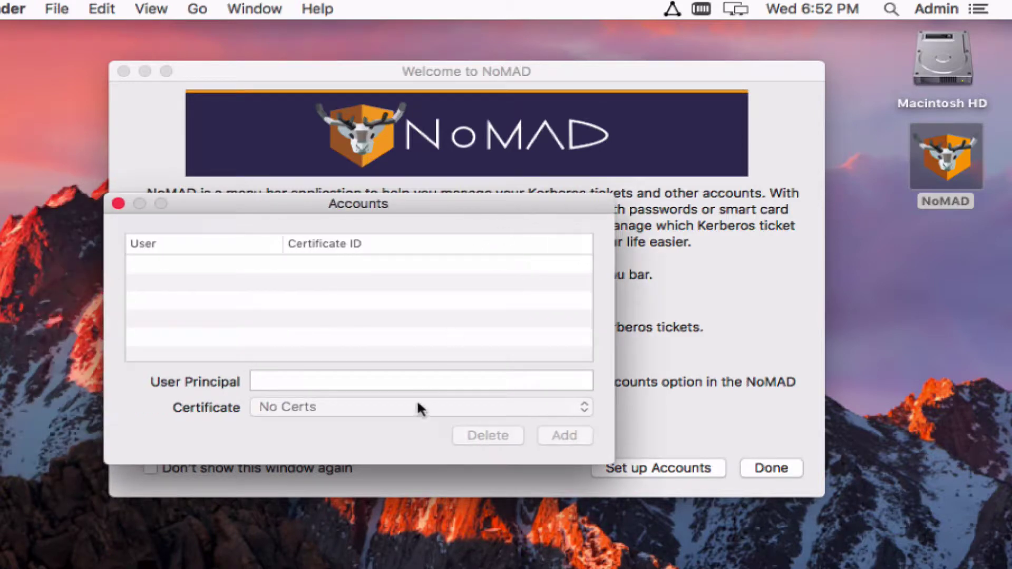
left_click(400, 379)
type("aen")
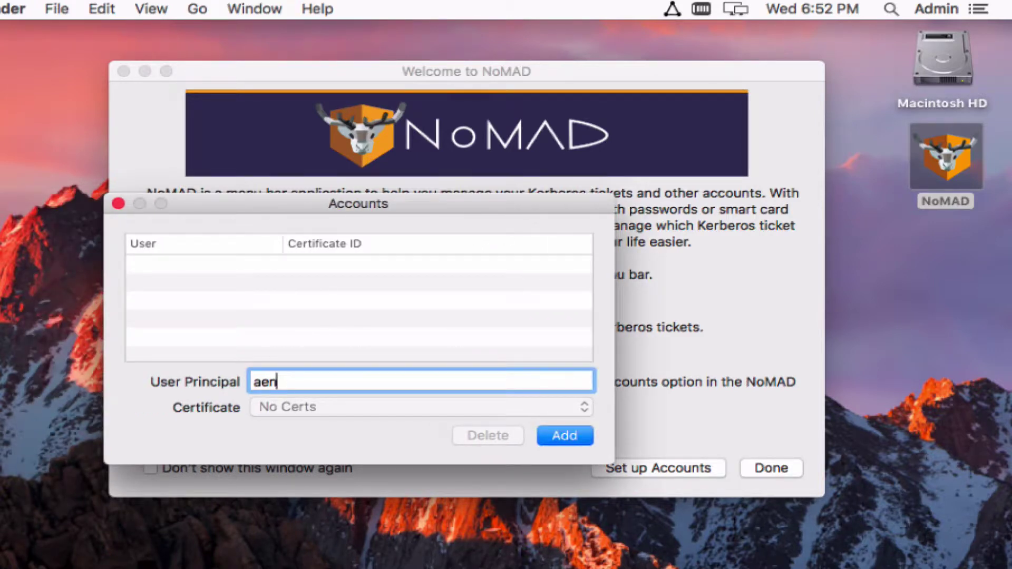
type("g@NOMAD.TEST")
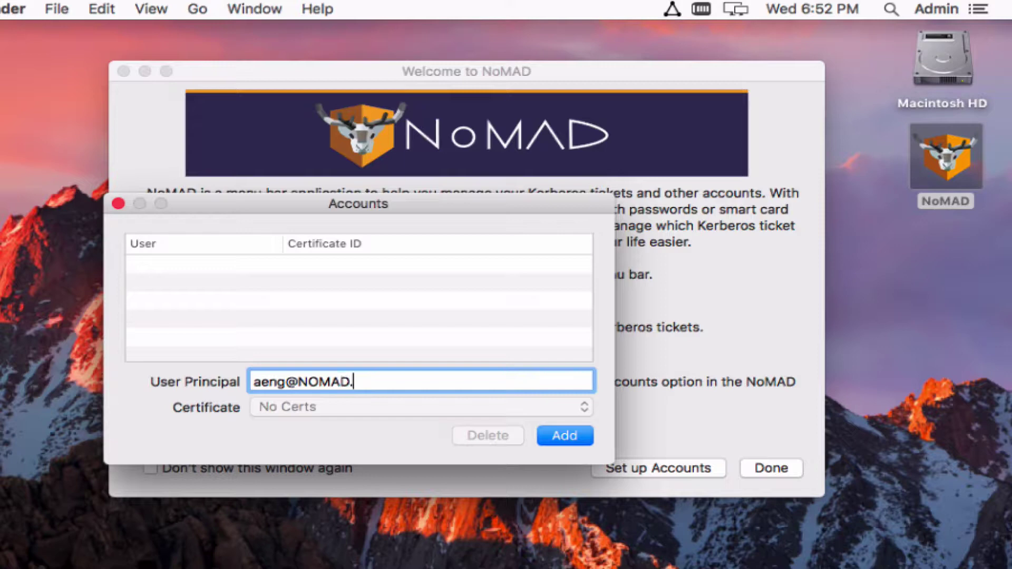
left_click(570, 426)
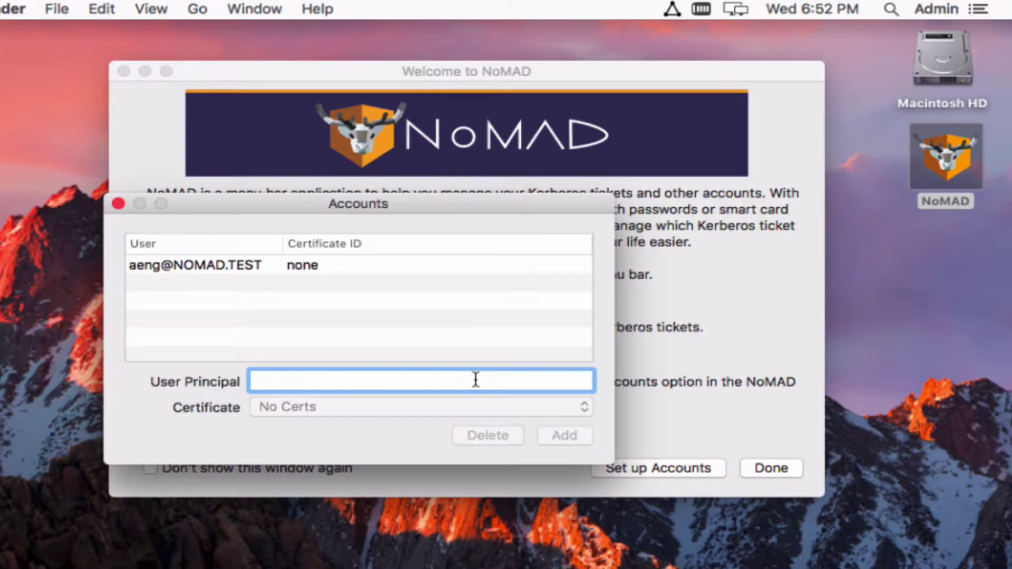
type("beng@")
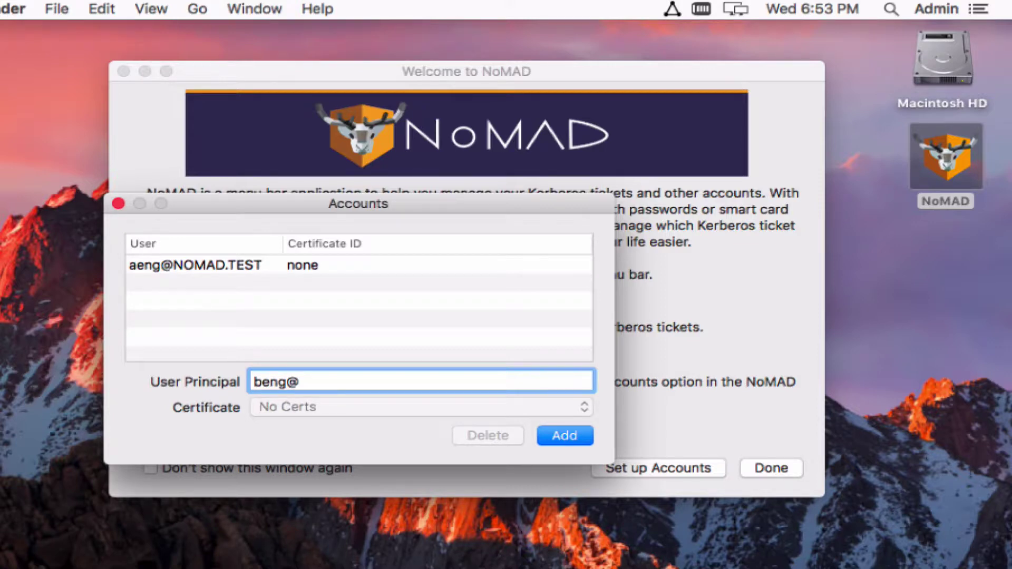
type("EXAMPLE.NOMAD")
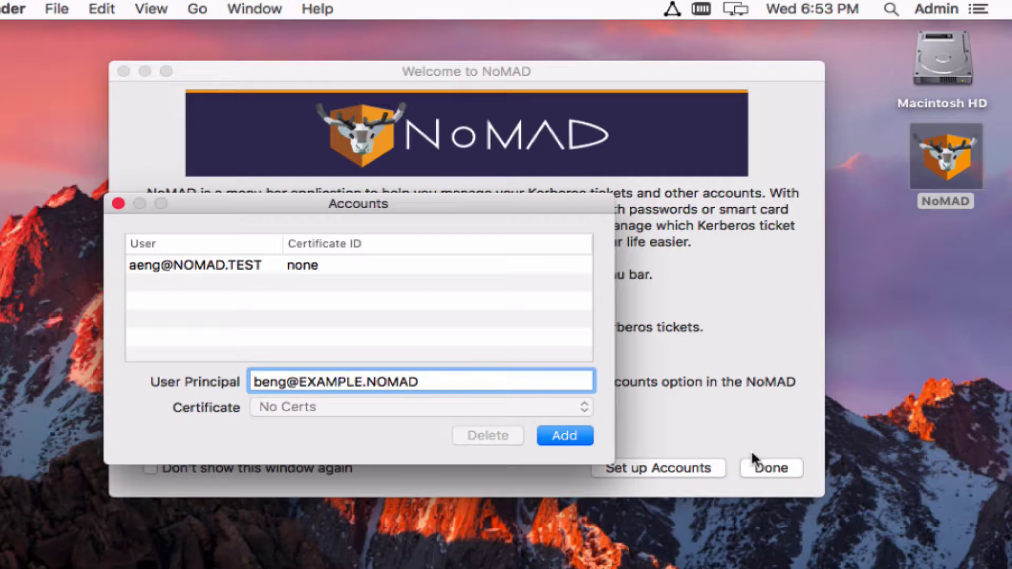
left_click(570, 435)
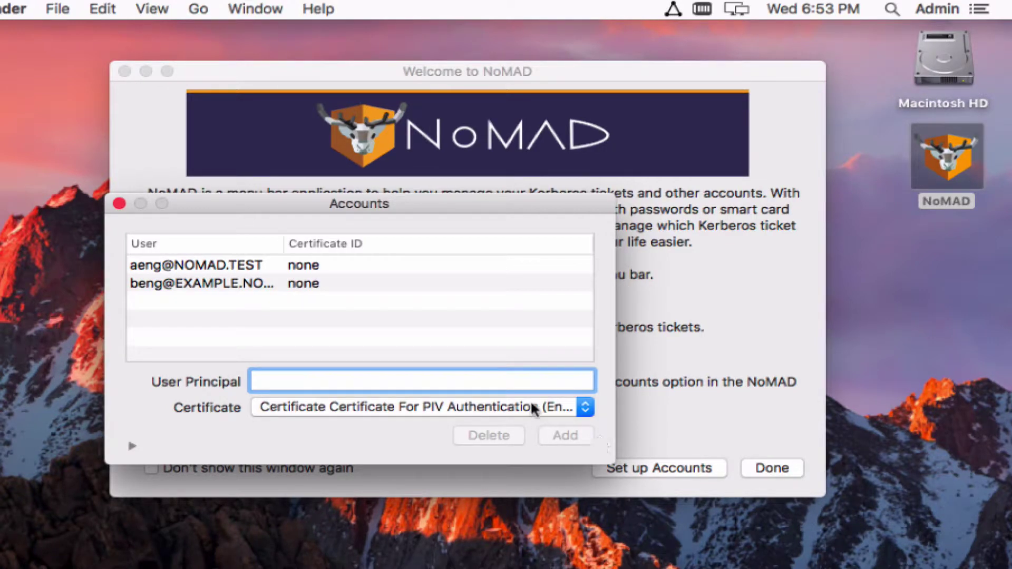
- Review the PIV Authentication certificate's details and add a third NOMAD.TEST principal tied to it
left_click(412, 409)
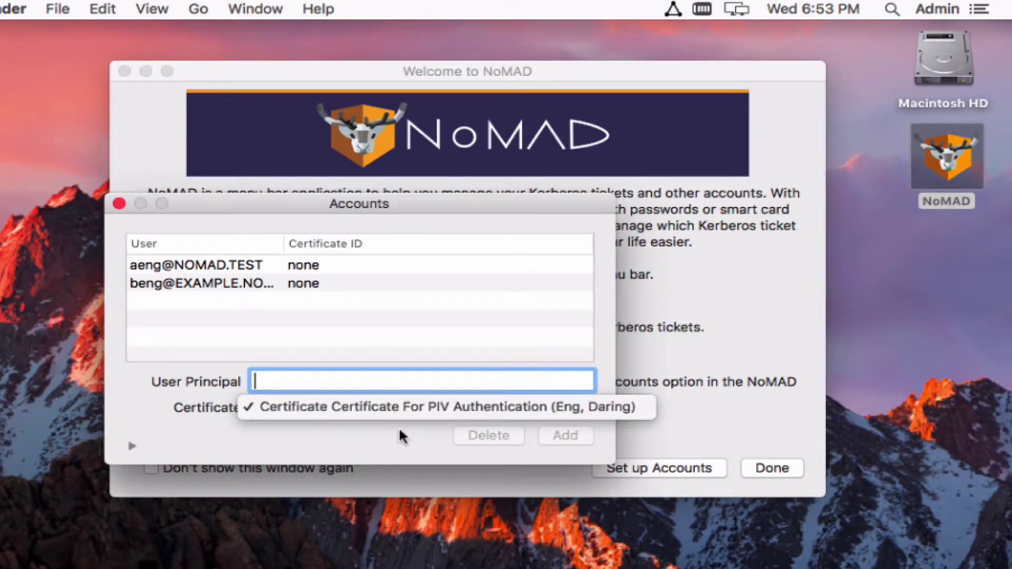
left_click(379, 407)
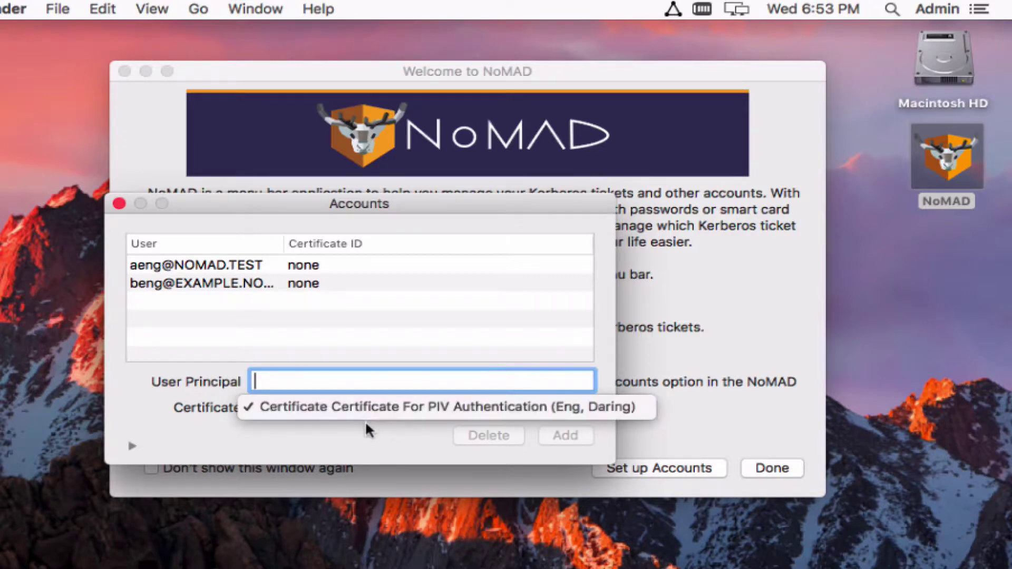
left_click(130, 446)
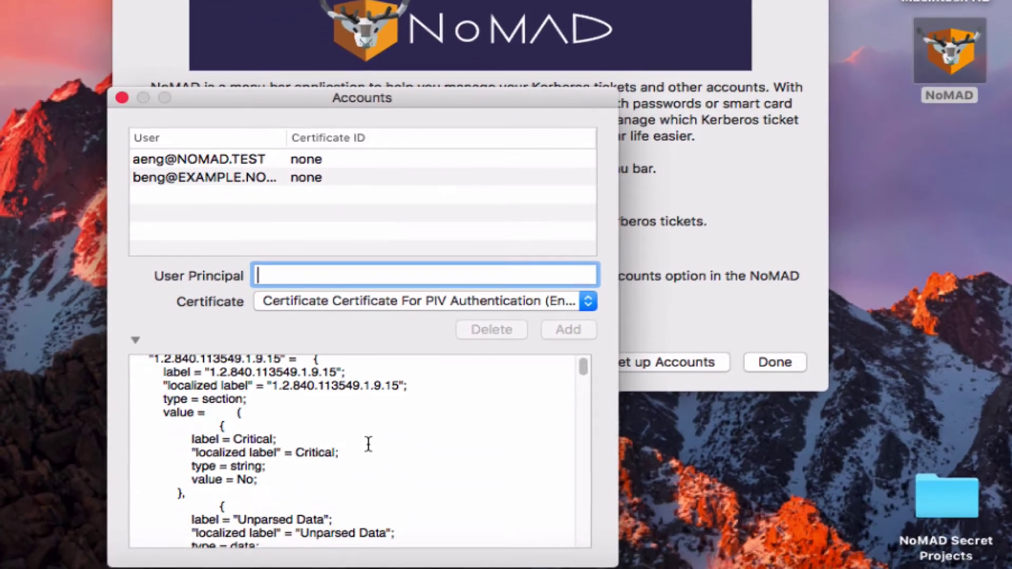
scroll(368, 445, "down", 3)
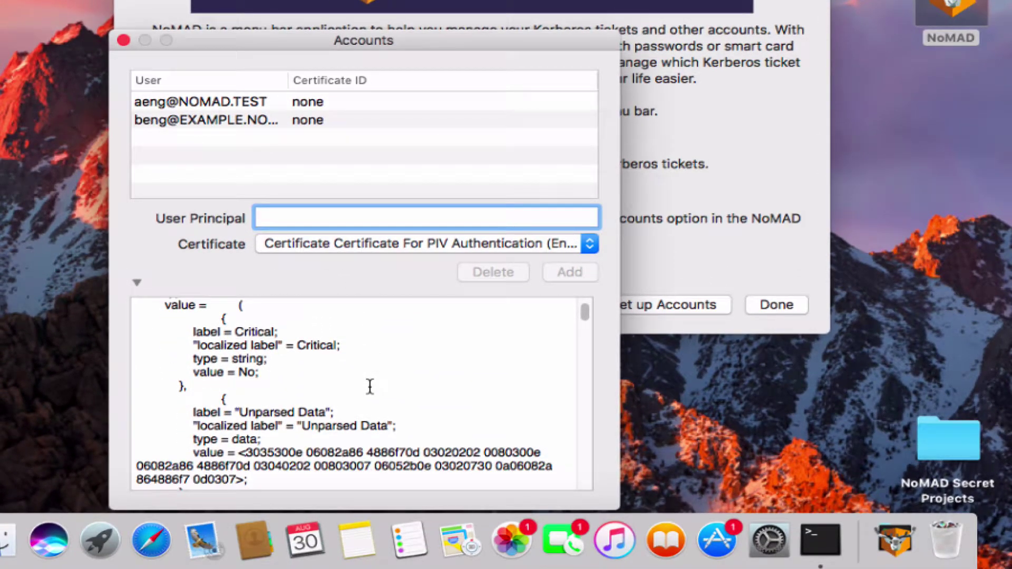
scroll(371, 387, "down", 3)
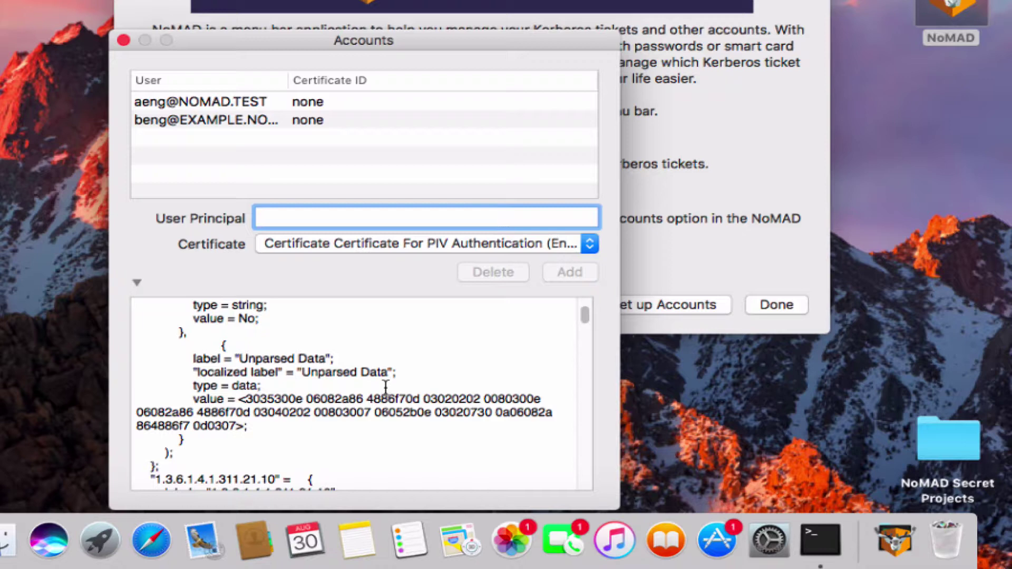
scroll(385, 386, "up", 5)
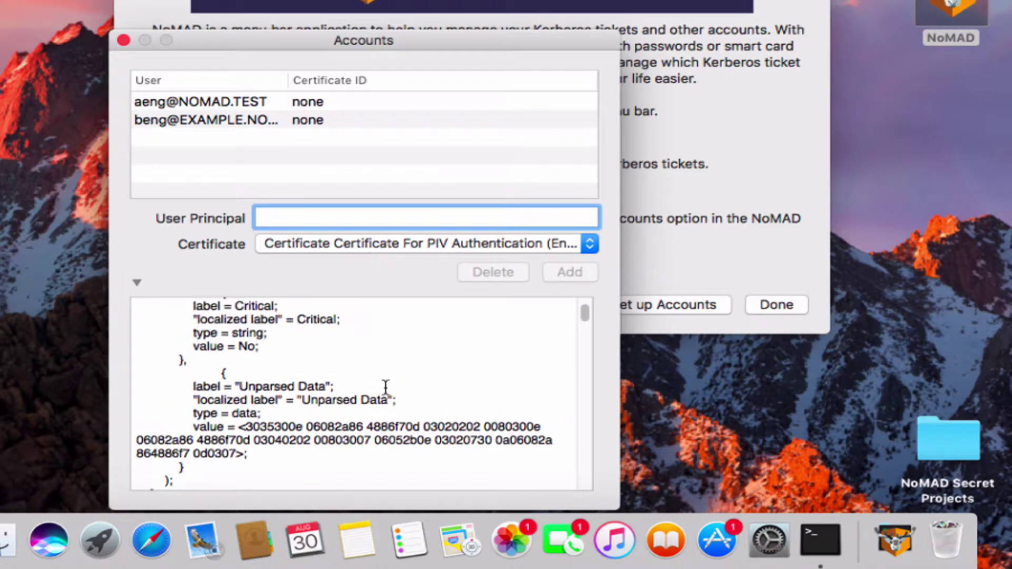
left_click(133, 281)
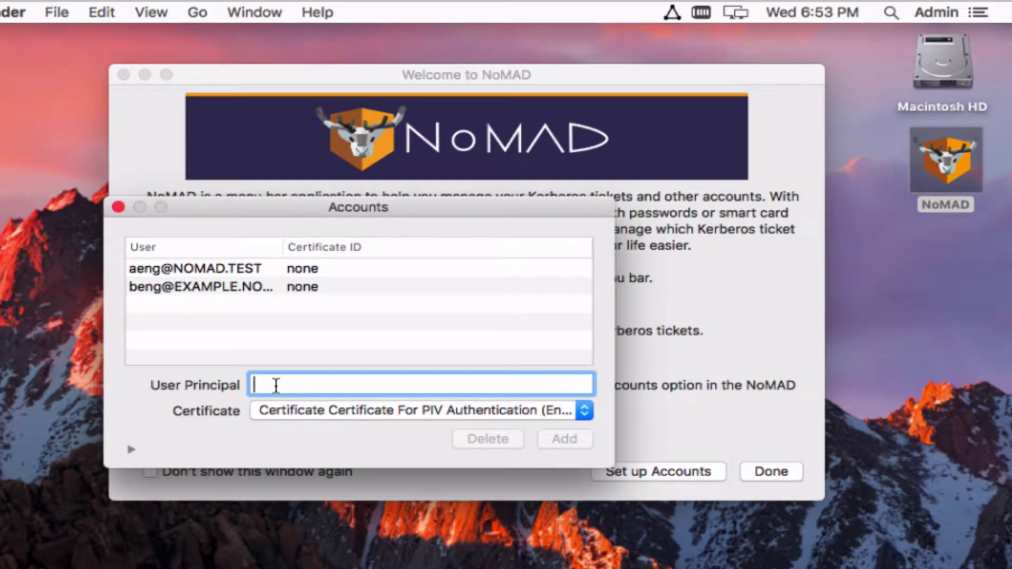
type("deng@")
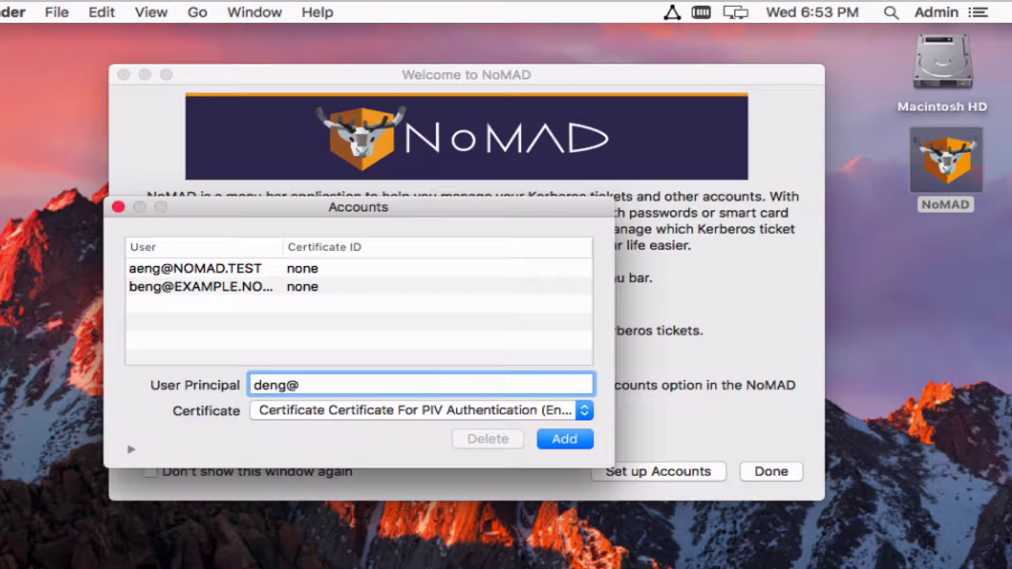
type("NOMAD.TEST")
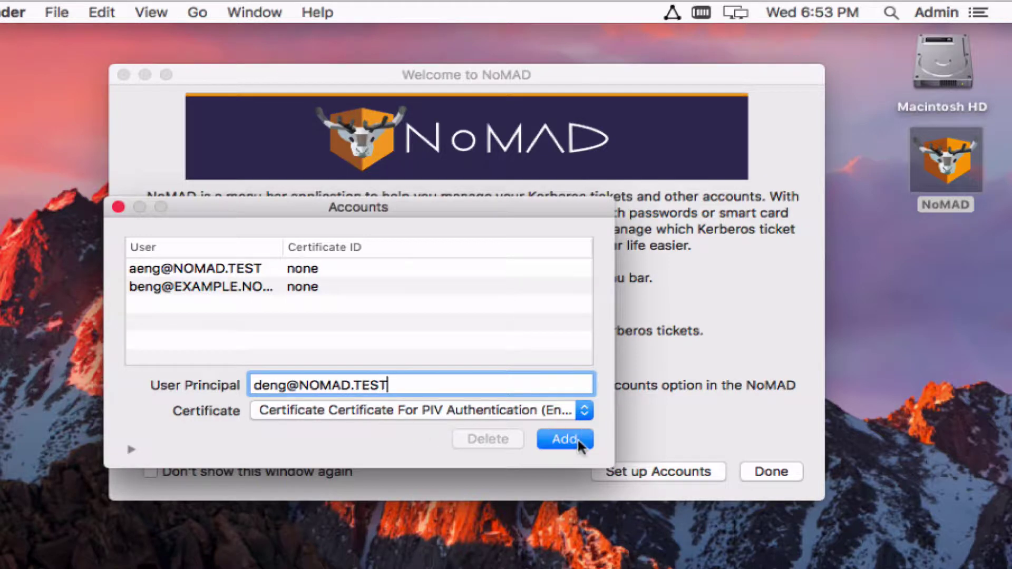
left_click(578, 441)
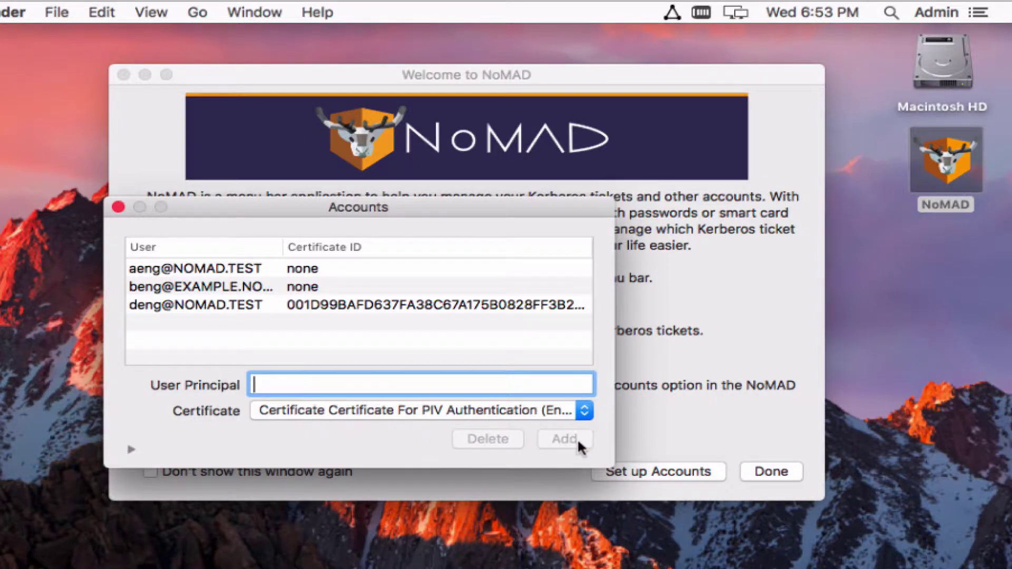
- Close NoMAD's setup windows, then open and close the admin password settings from its menu
left_click(119, 207)
left_click(124, 74)
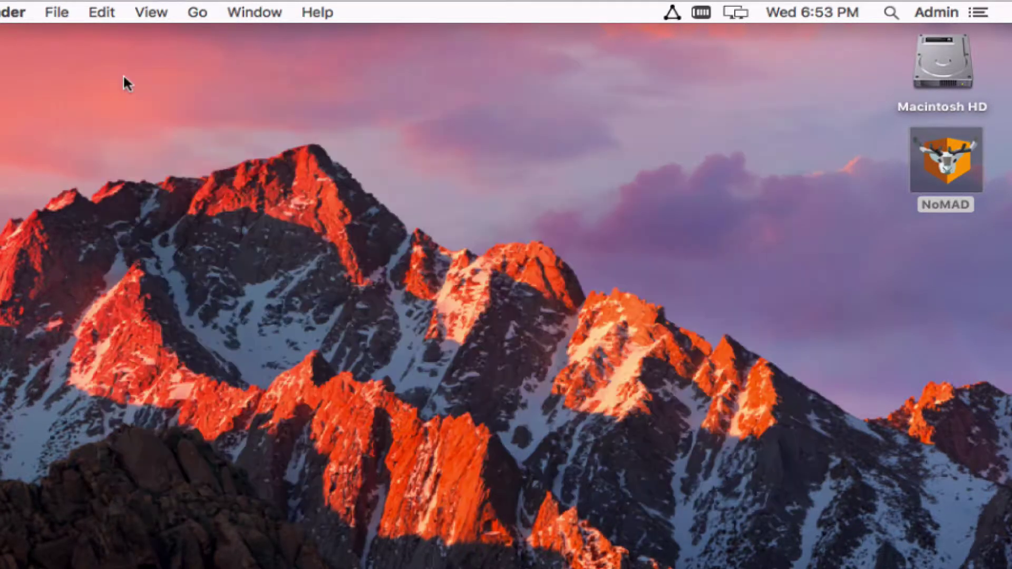
left_click(674, 20)
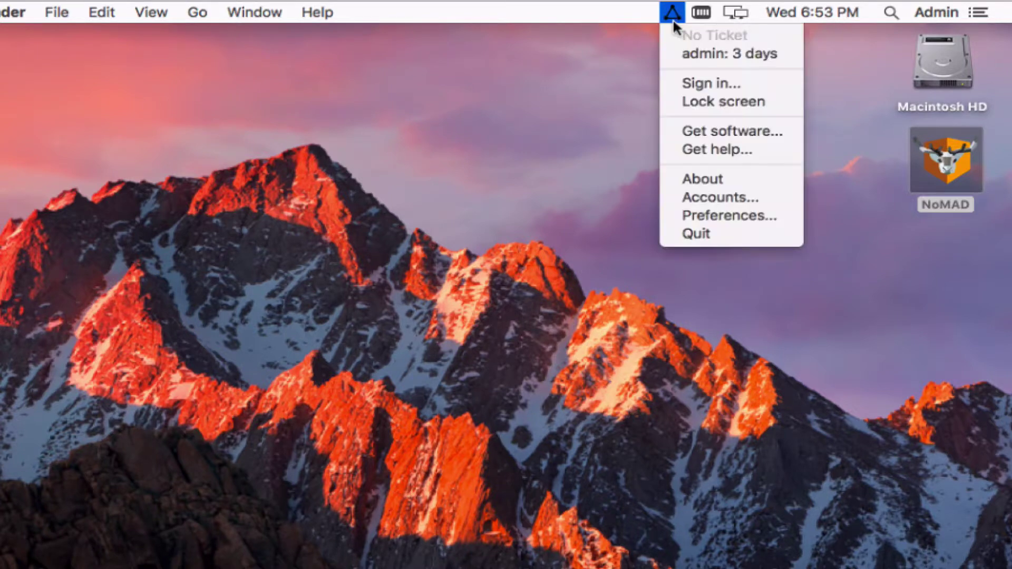
left_click(760, 54)
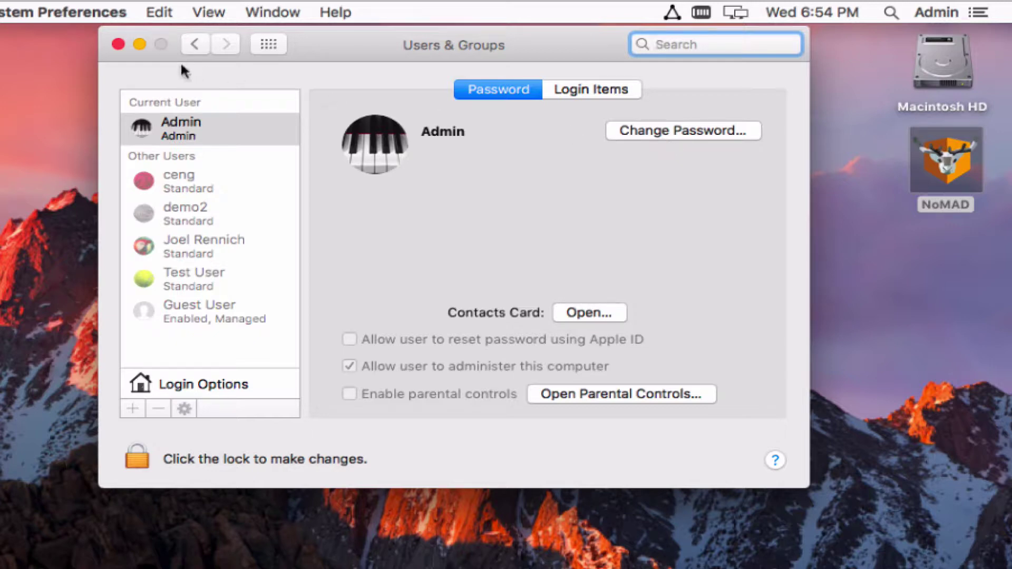
left_click(118, 44)
- View NoMAD's About information, close the Welcome window, and bring the NoMAD menu back up
left_click(671, 15)
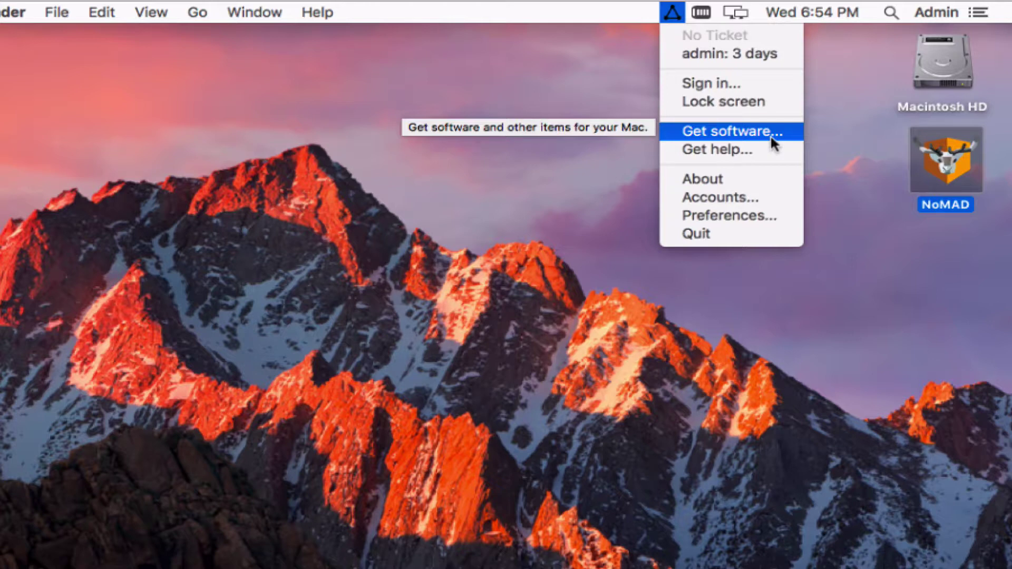
left_click(767, 178)
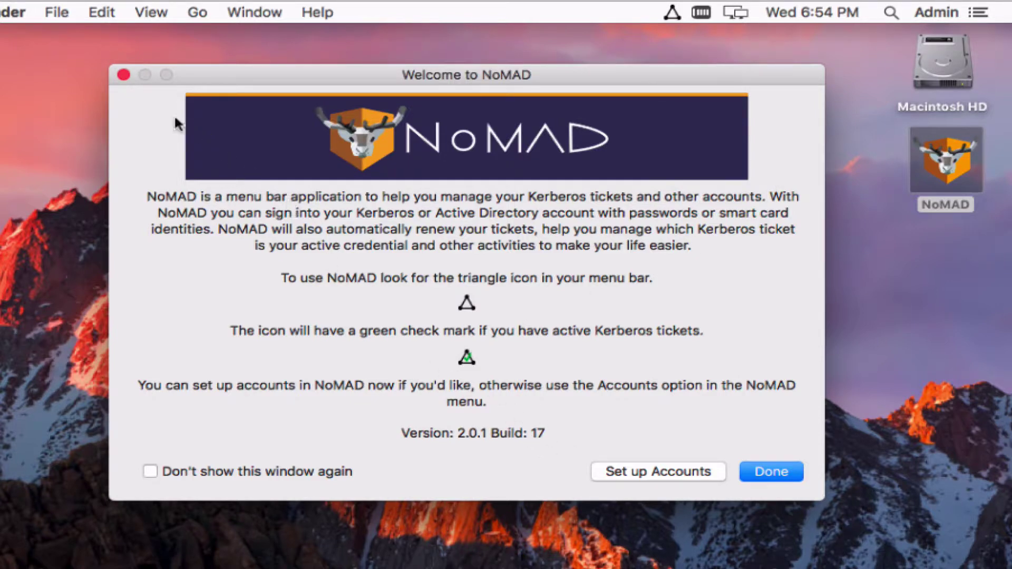
left_click(123, 75)
left_click(675, 11)
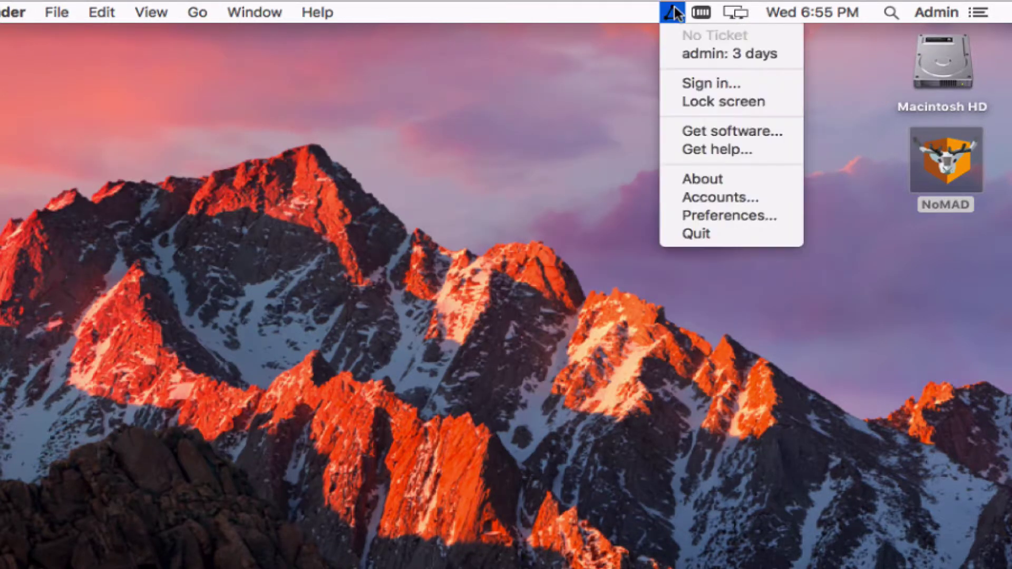
- Review Preferences (15-minute status updates, no default Kerberos realm), then close the window
left_click(754, 215)
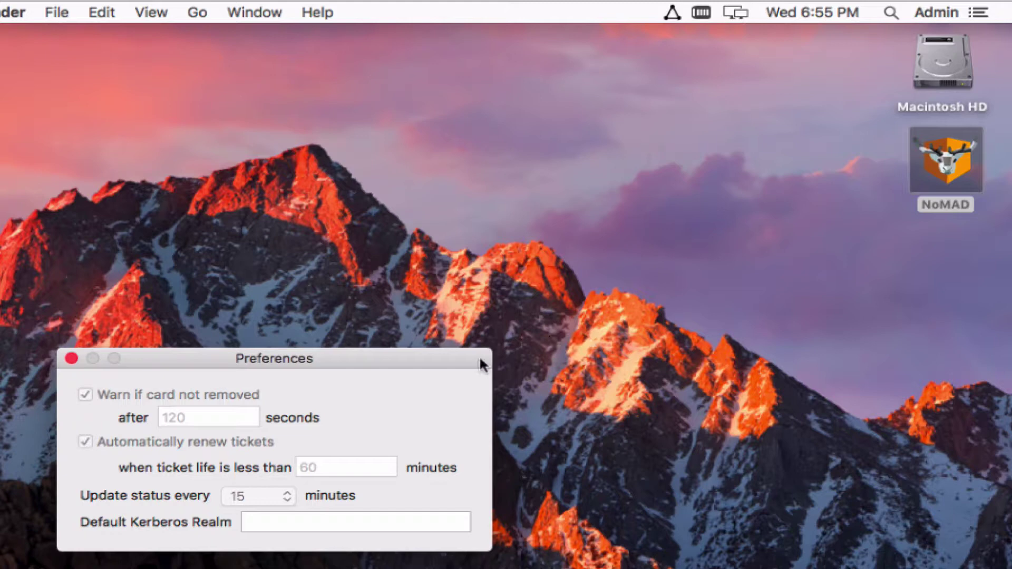
left_click_drag(441, 359, 609, 201)
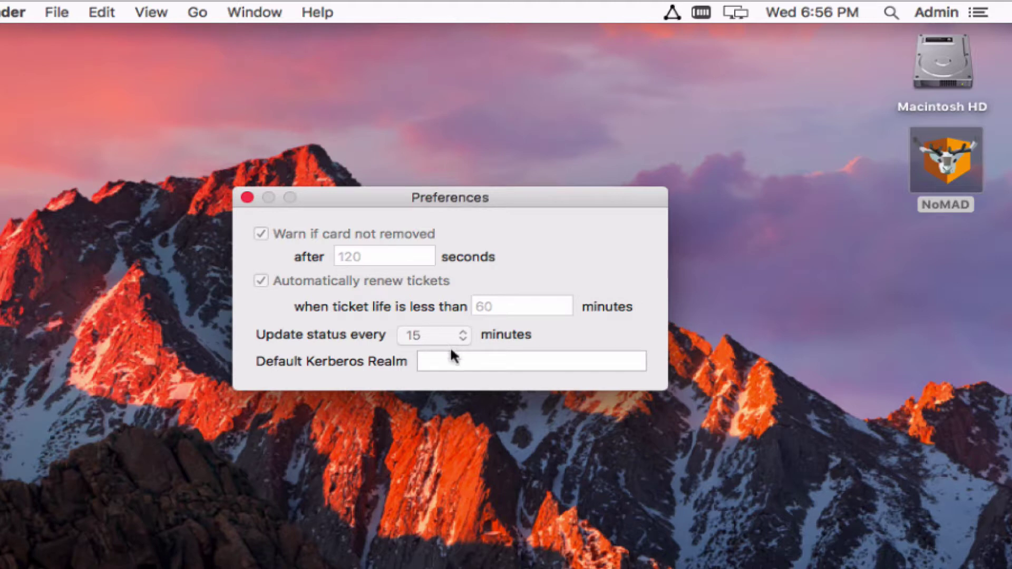
left_click(463, 365)
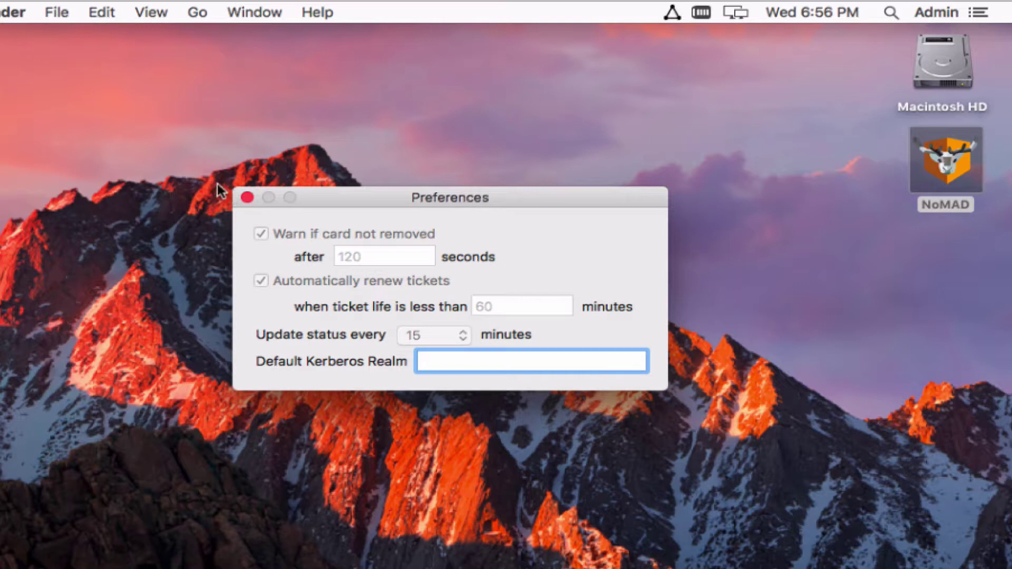
left_click(247, 198)
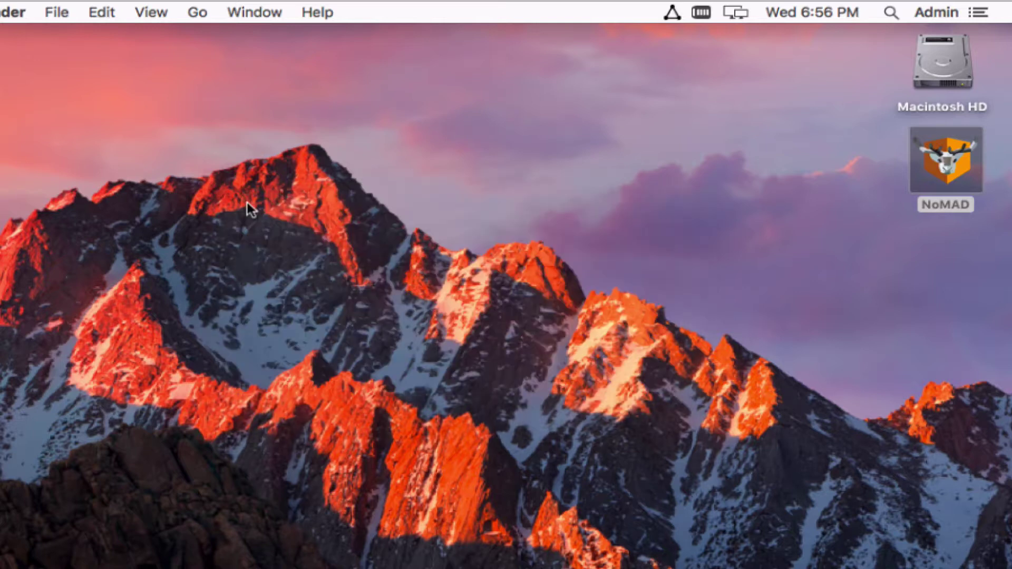
- Sign in as the NOMAD.TEST smart-card principal by entering its PIN
left_click(672, 12)
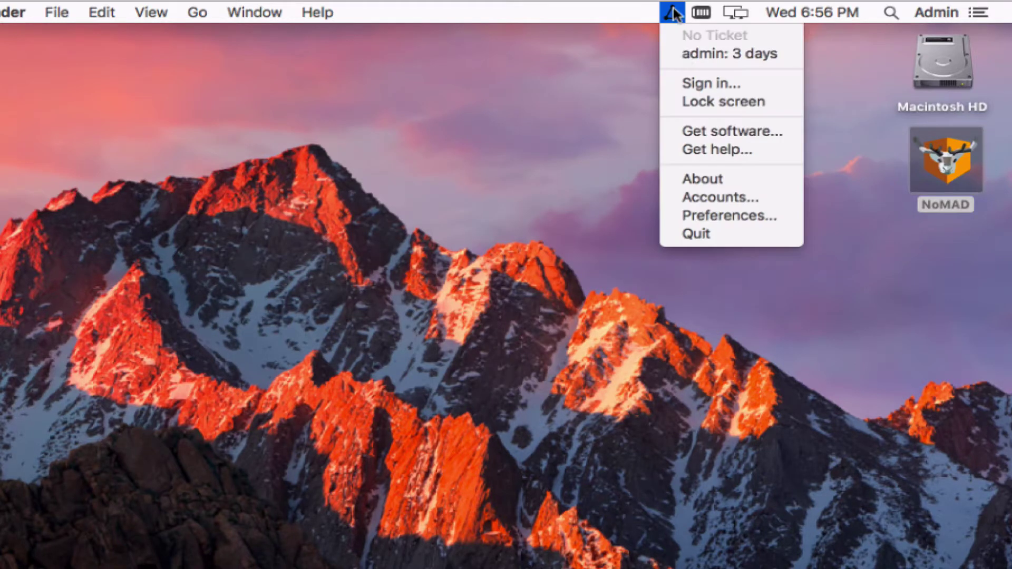
left_click(684, 81)
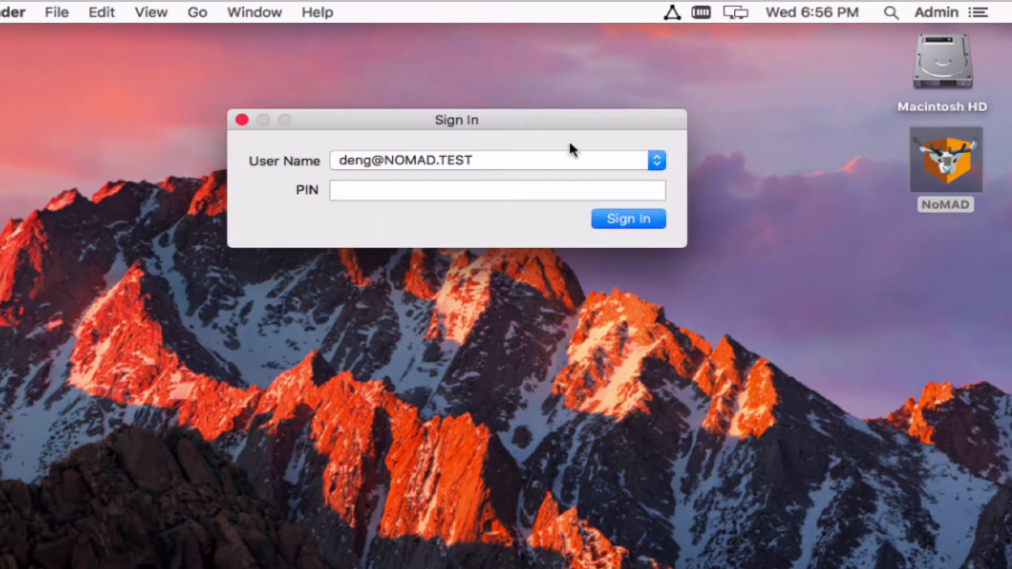
left_click(387, 194)
type("•")
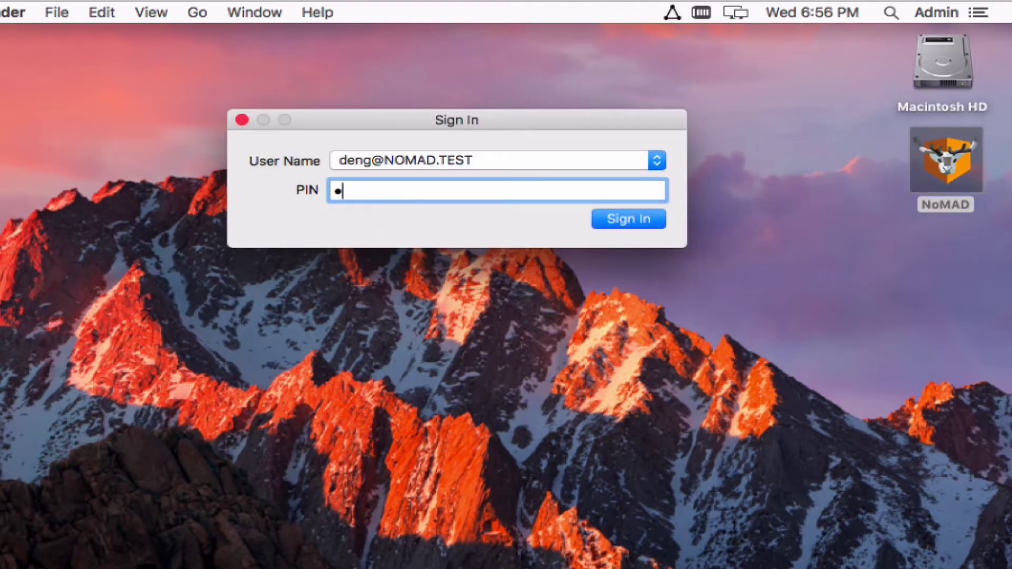
type("•••••")
key("Return")
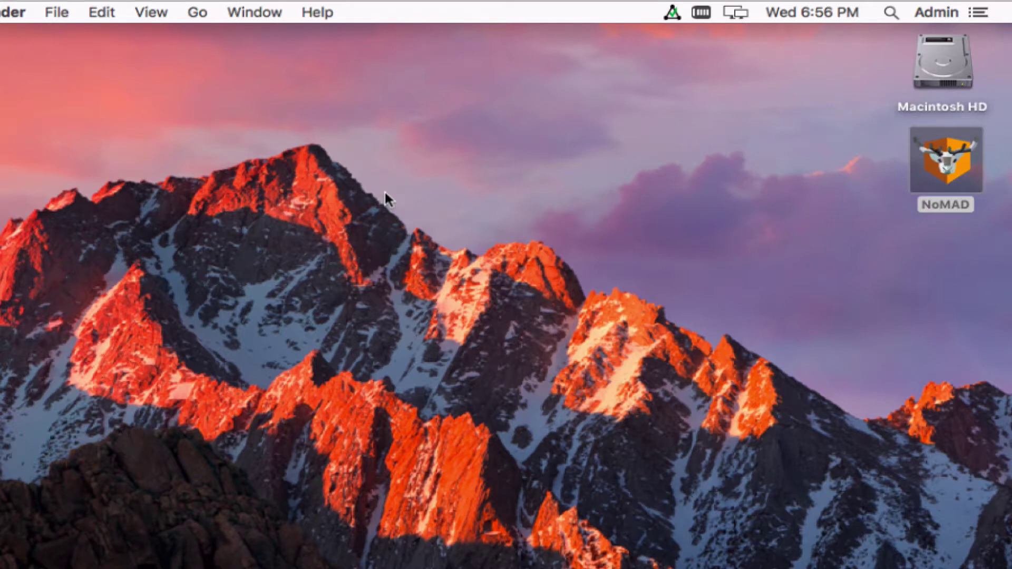
- Sign in the other NOMAD.TEST principal, chosen from the User Name list, with its password
left_click(673, 15)
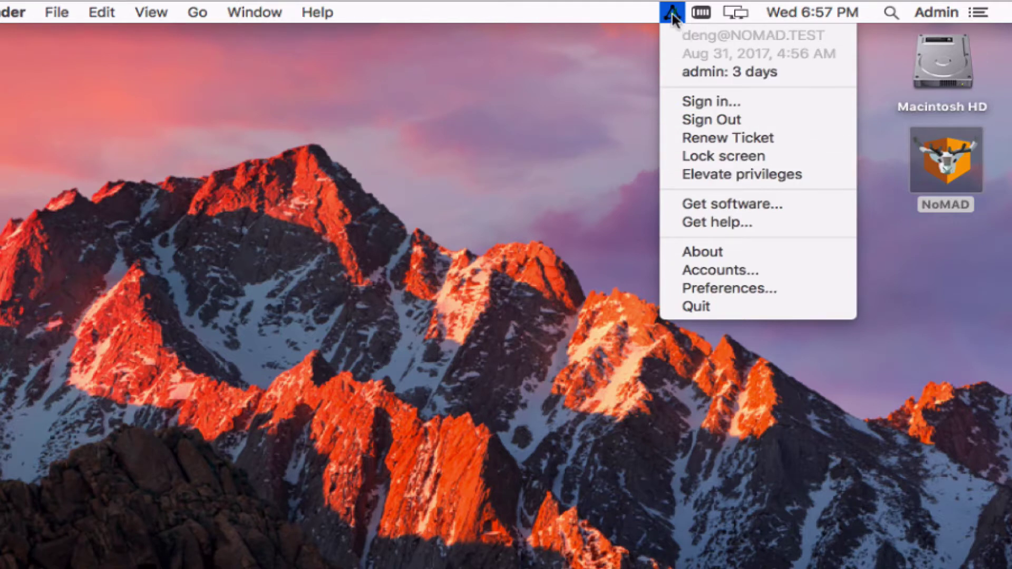
left_click(701, 100)
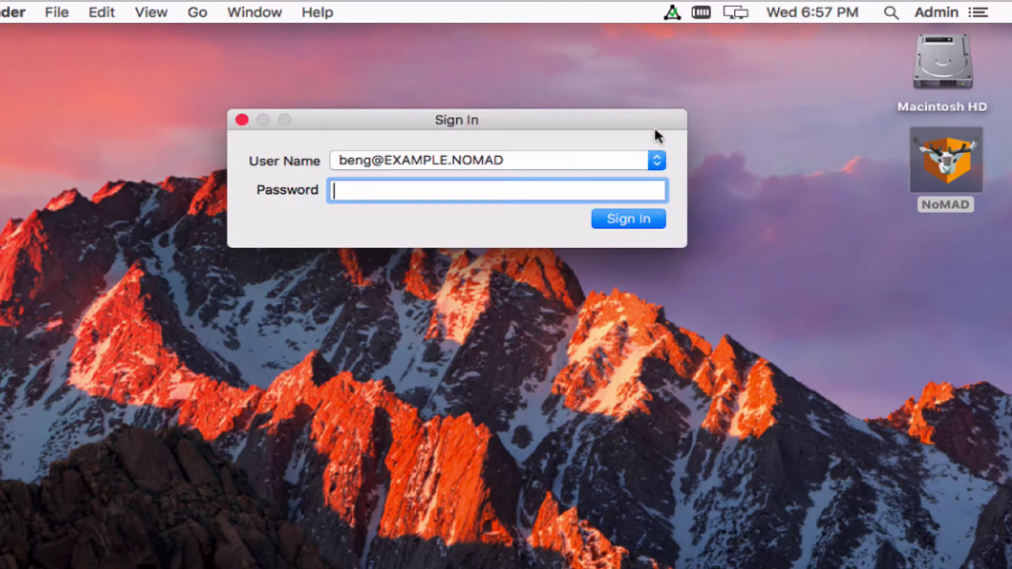
left_click(496, 162)
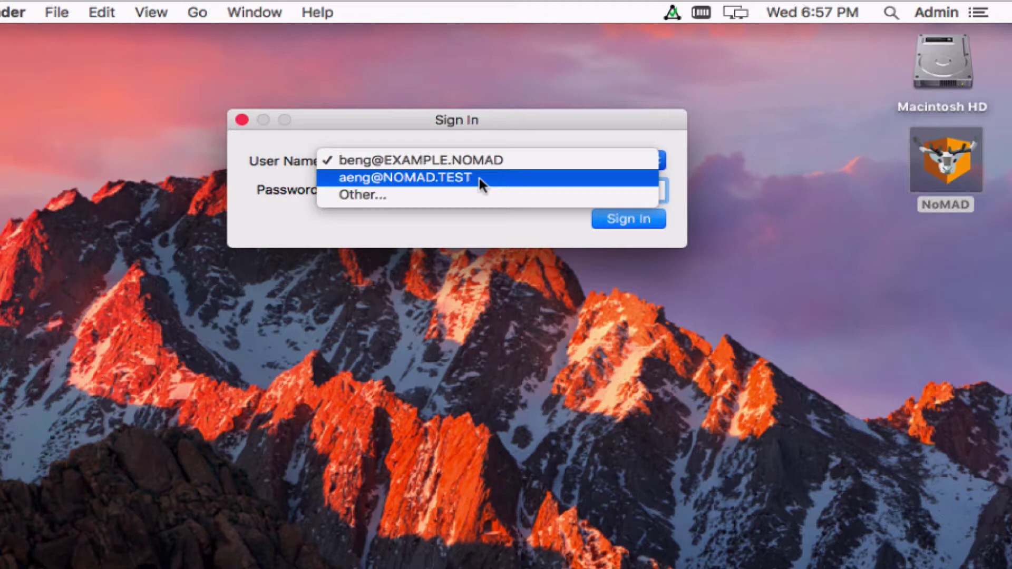
left_click(479, 178)
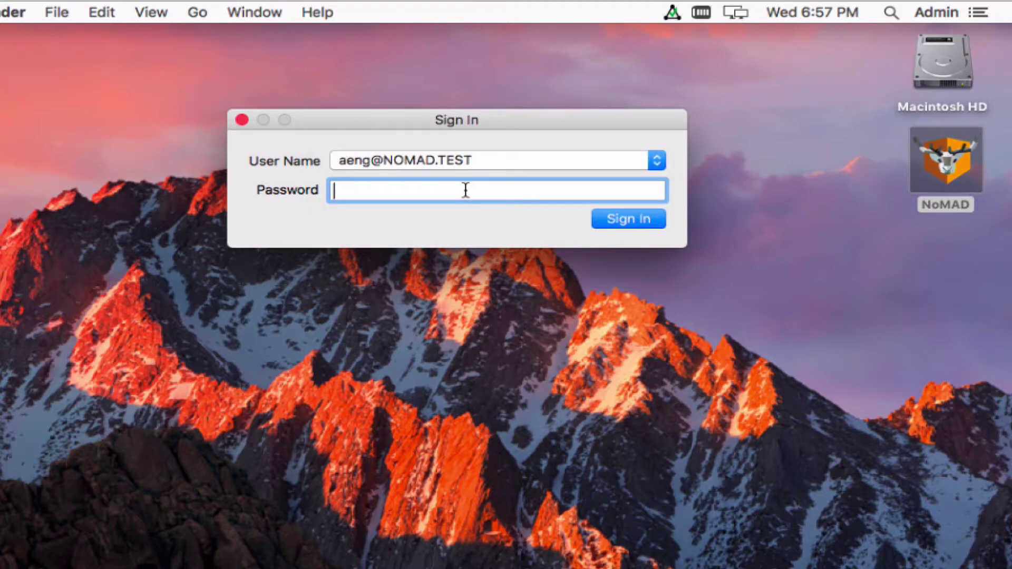
type("•••••••••")
key("Return")
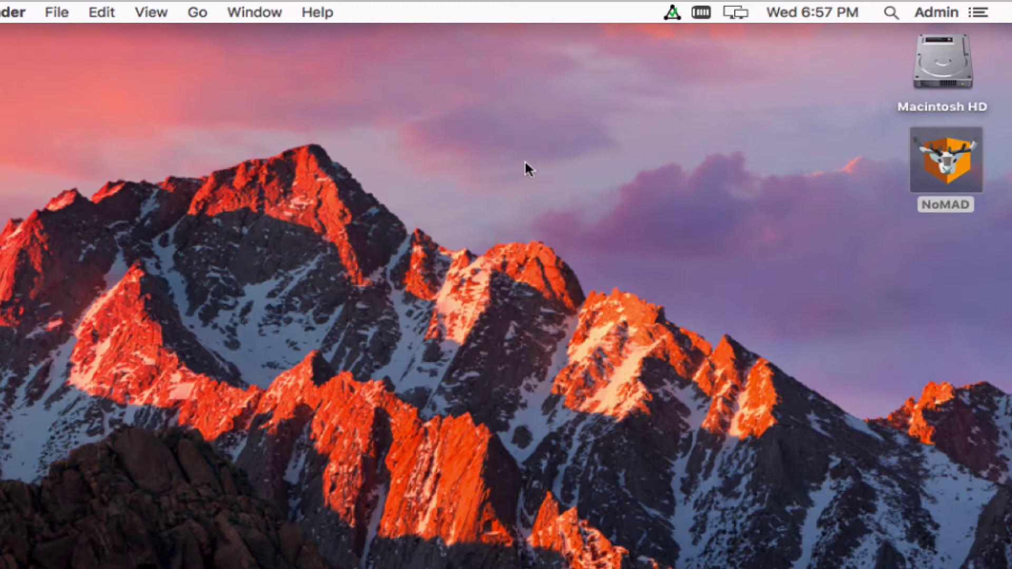
- Make the smart-card principal's ticket active from the Tickets submenu and confirm it in the menu
left_click(673, 20)
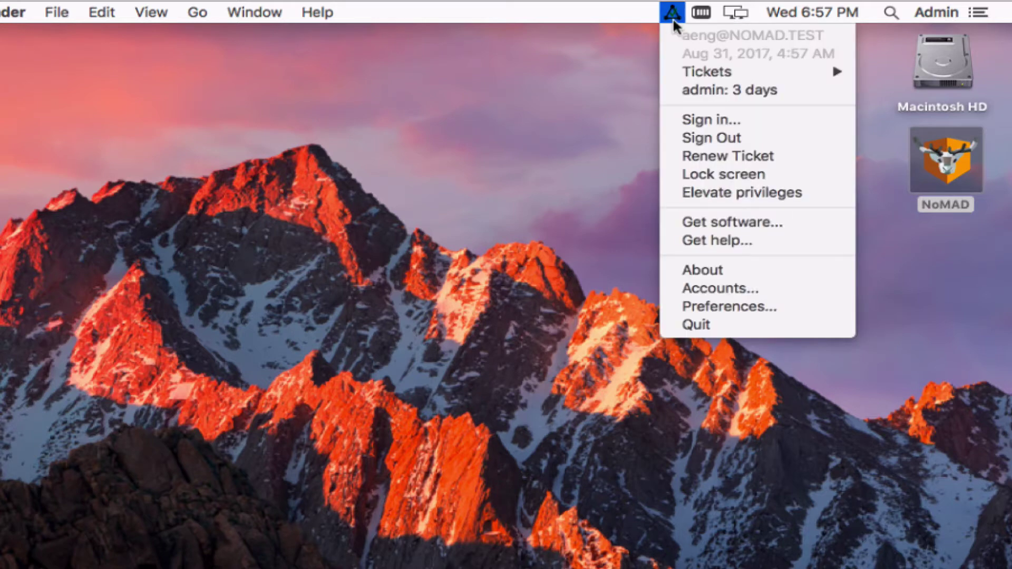
mouse_move(687, 74)
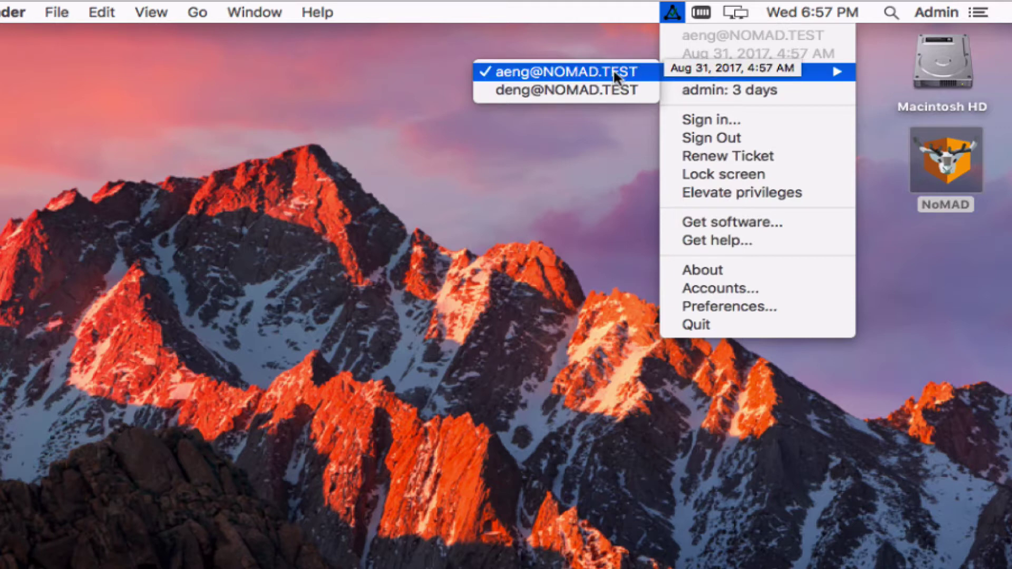
mouse_move(610, 93)
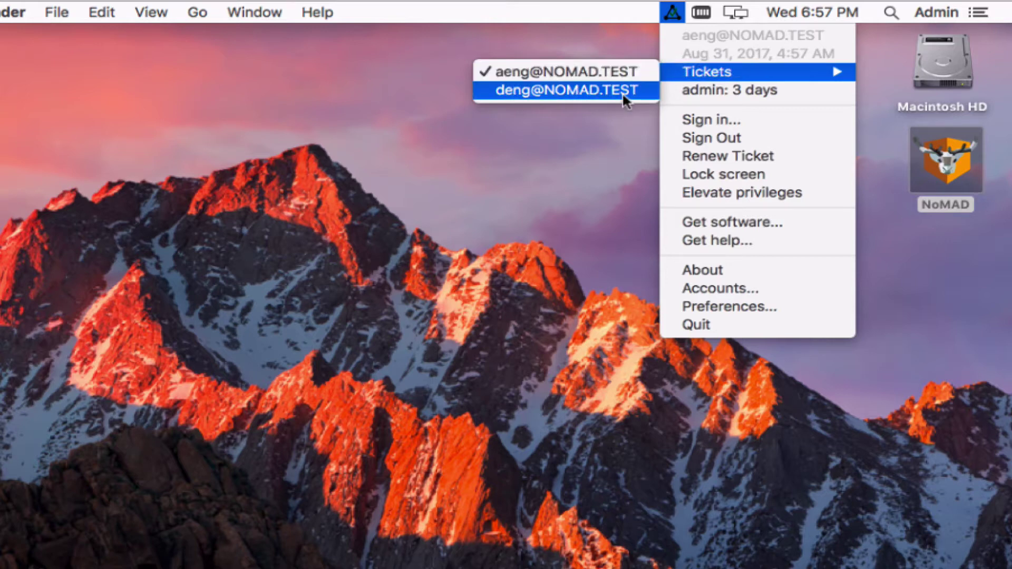
left_click(599, 90)
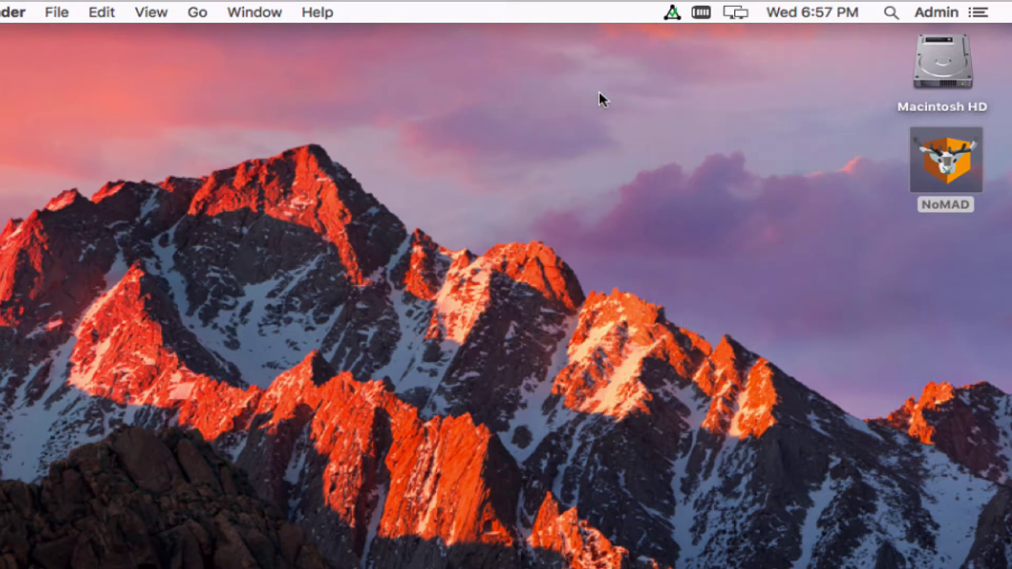
left_click(677, 12)
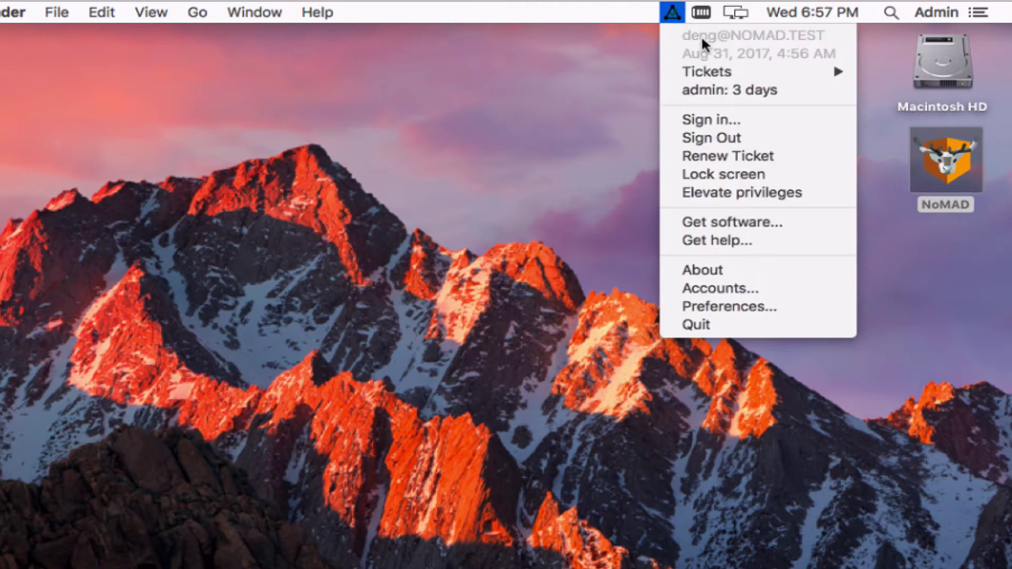